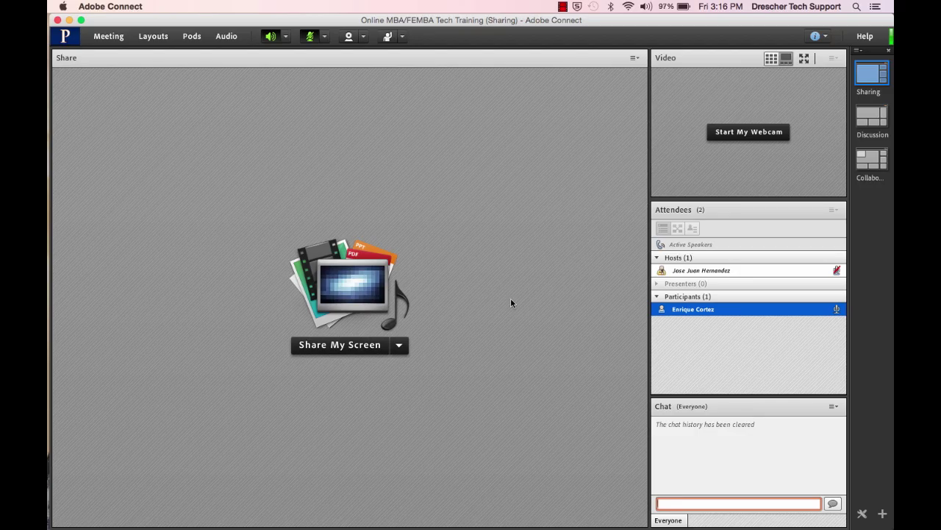
# Look at the Discussion and Collaboration layouts, and return to the Sharing layout.
pyautogui.click(659, 309)
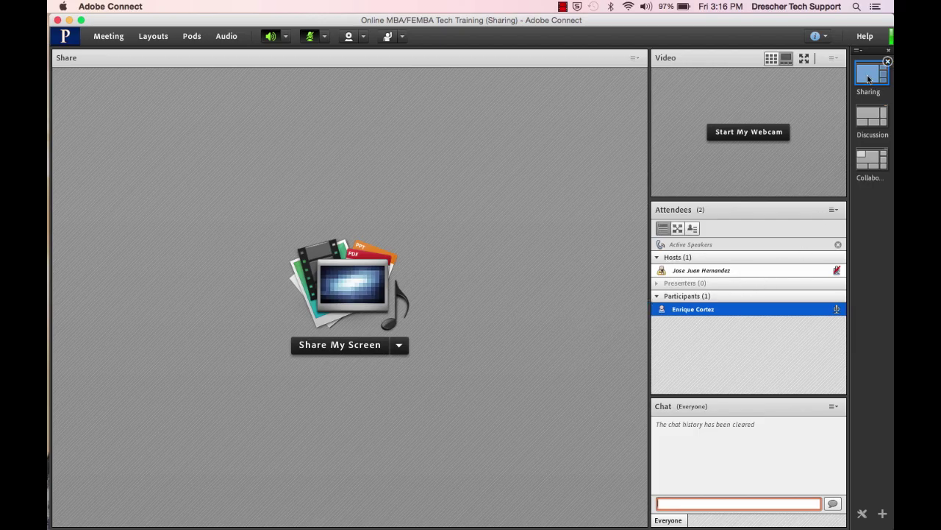
pyautogui.click(870, 126)
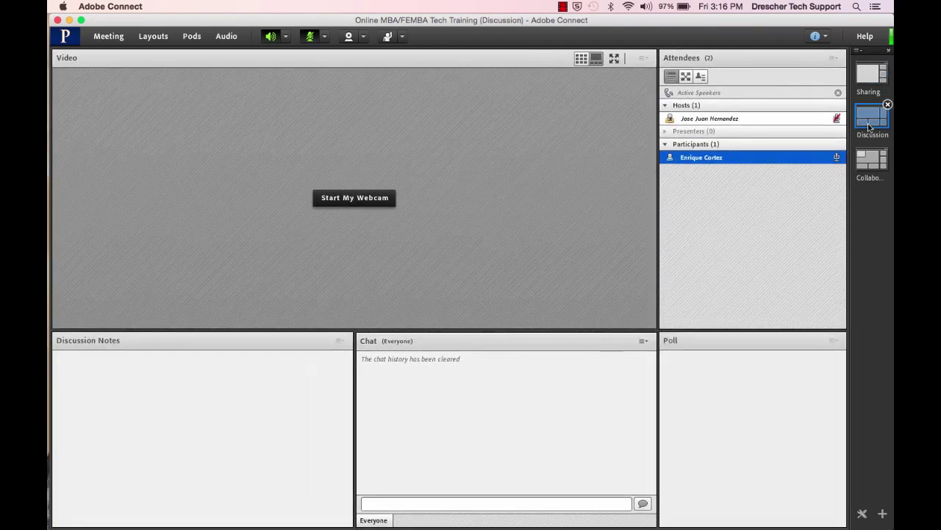
pyautogui.click(872, 164)
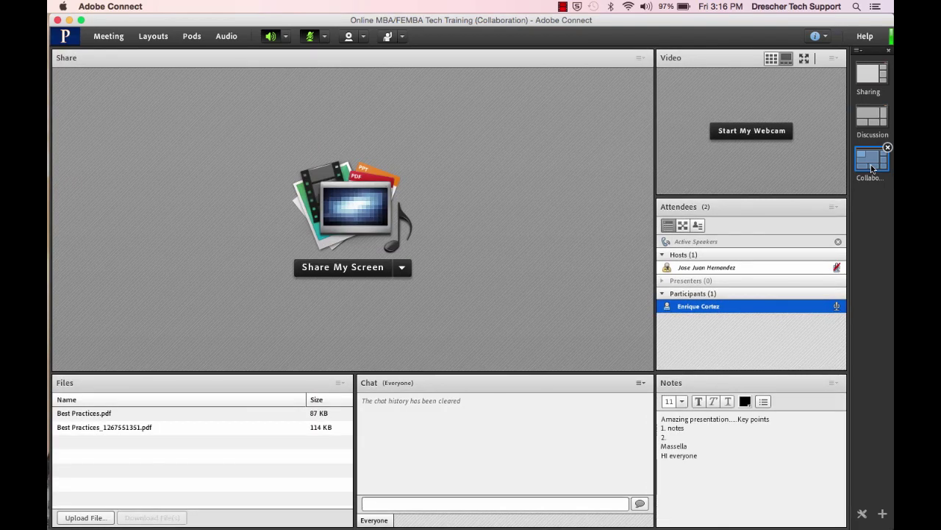
pyautogui.click(870, 80)
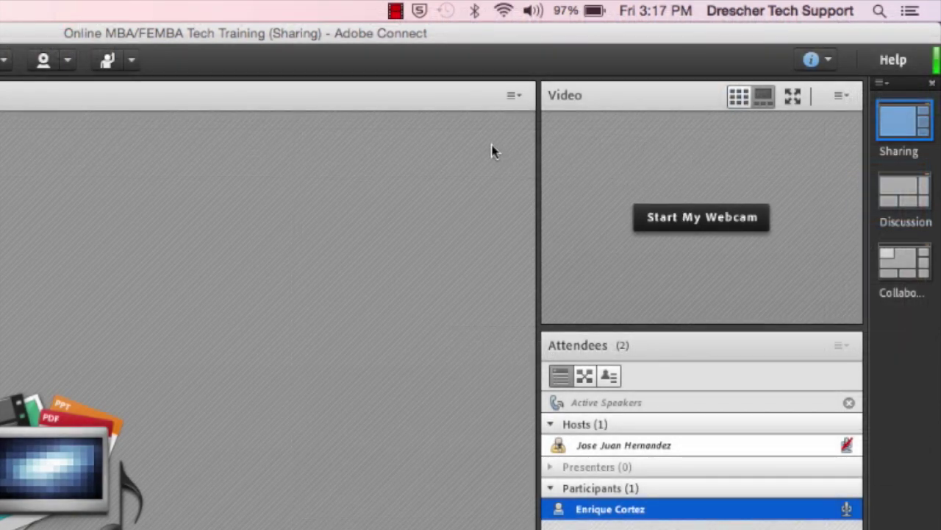
# Start the webcam, share its preview in the Video pod, and stop the webcam broadcast.
pyautogui.click(67, 65)
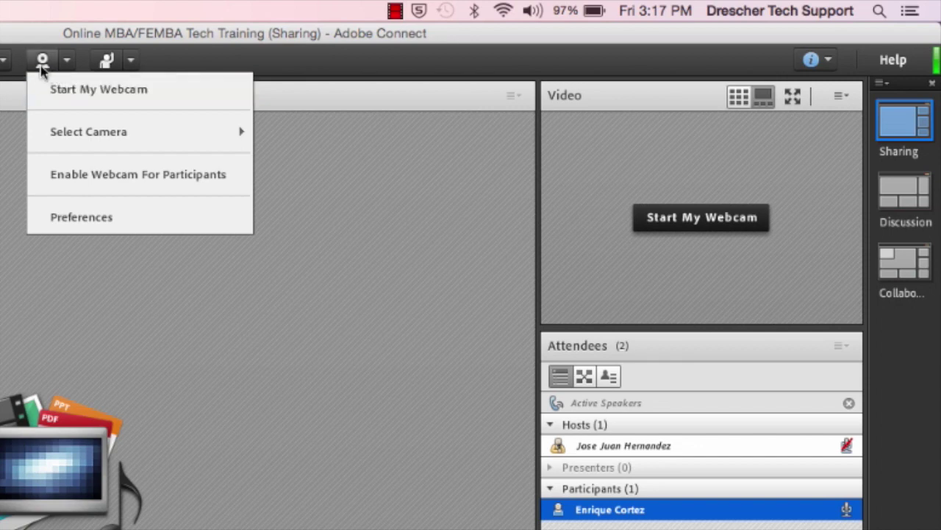
pyautogui.click(41, 63)
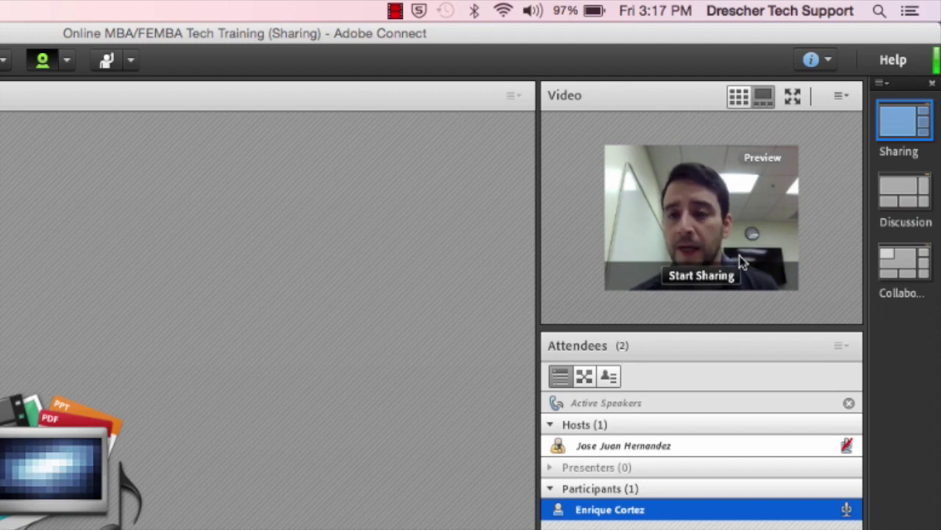
pyautogui.click(681, 283)
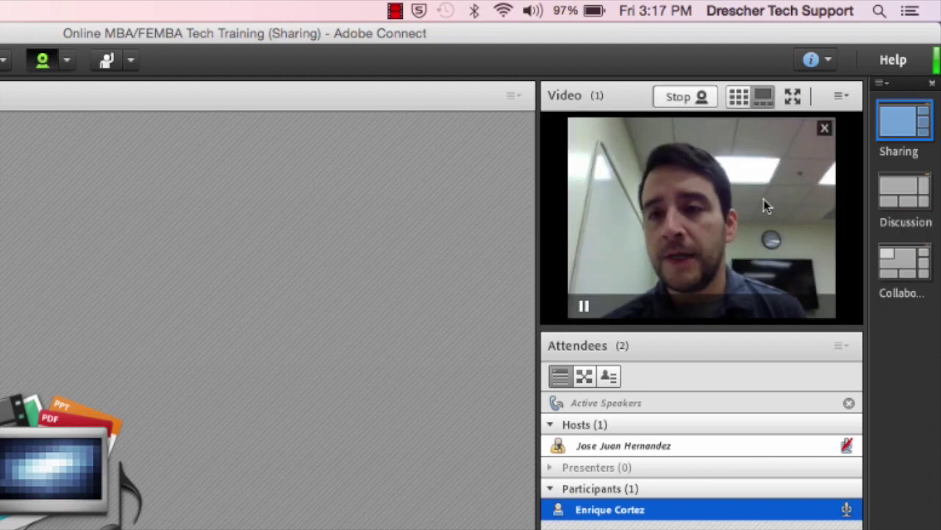
pyautogui.click(826, 129)
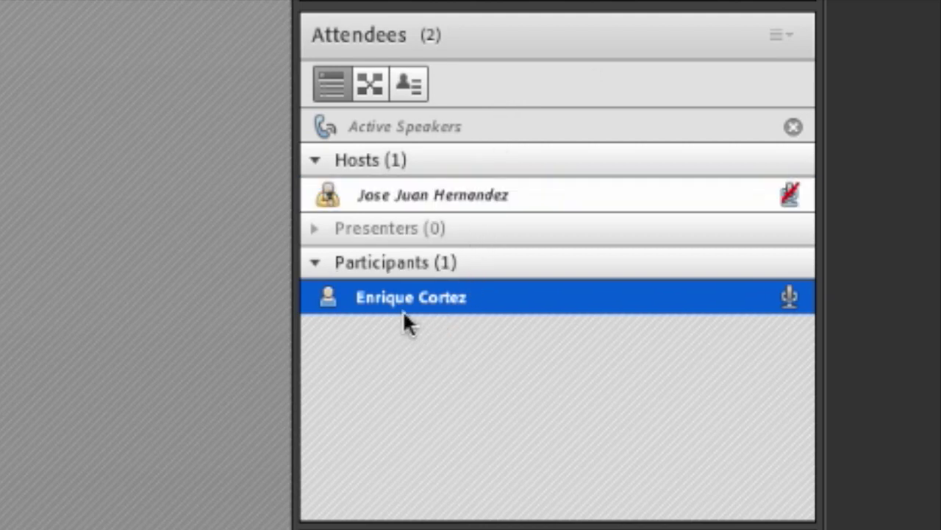
# Change the role of the attendee listed under Participants to presenter.
pyautogui.rightClick(376, 298)
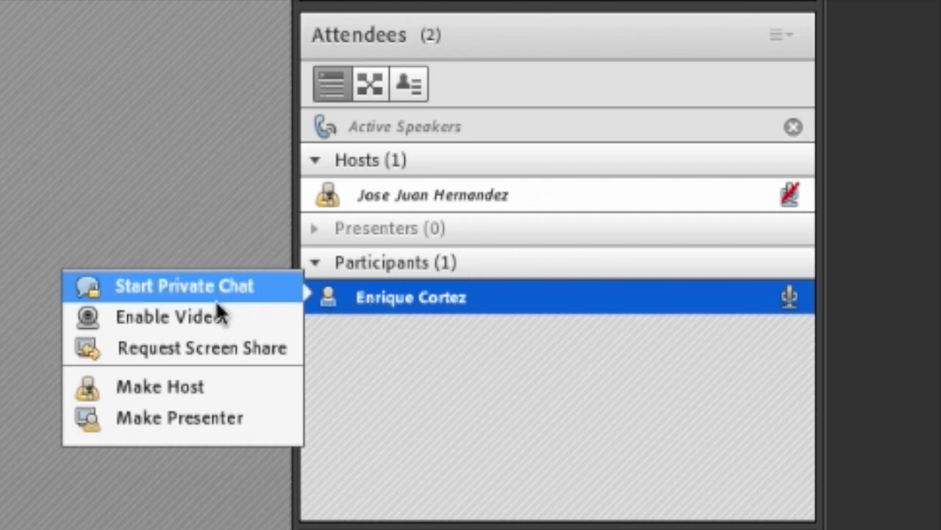
pyautogui.click(197, 416)
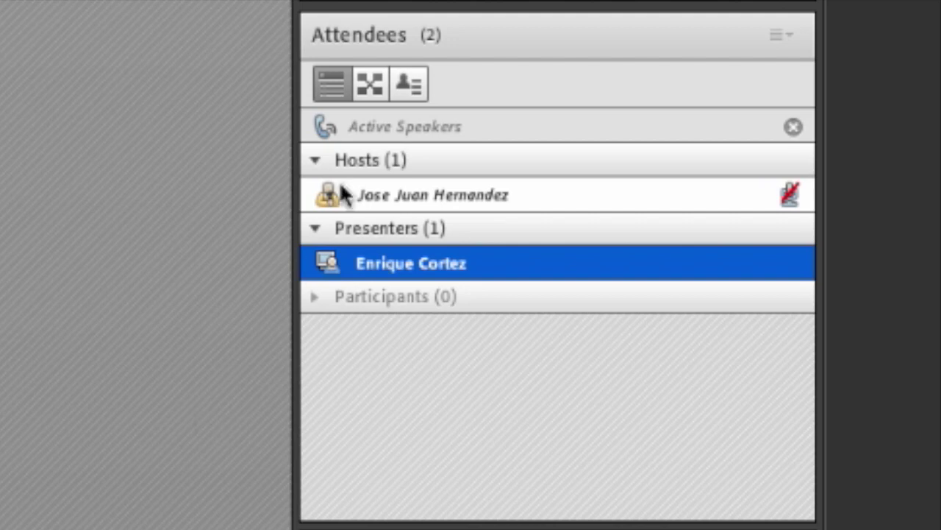
# Examine the breakout room and attendee status views of the Attendees pod, and return to the attendee list.
pyautogui.click(374, 81)
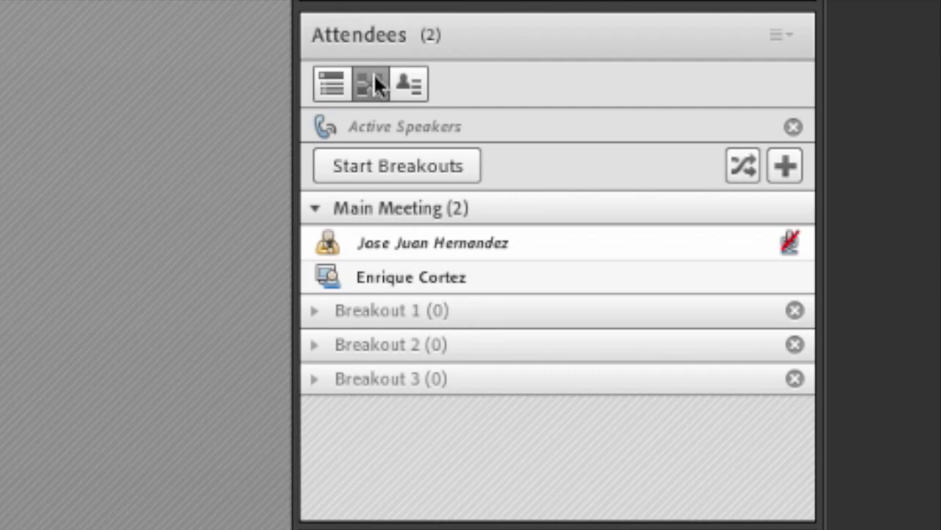
pyautogui.click(441, 242)
pyautogui.keyDown('shift'); pyautogui.click(479, 269); pyautogui.keyUp('shift')
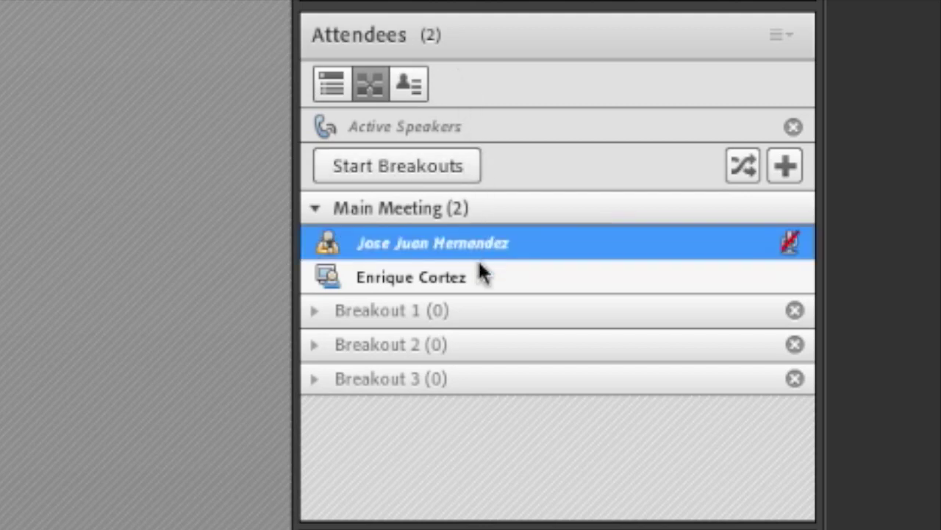
pyautogui.moveTo(479, 269); pyautogui.dragTo(460, 309)
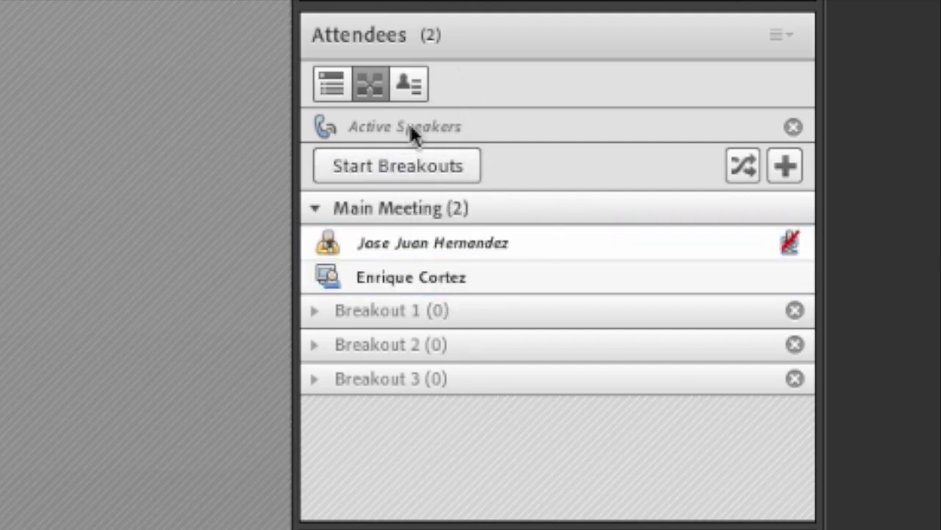
pyautogui.click(415, 76)
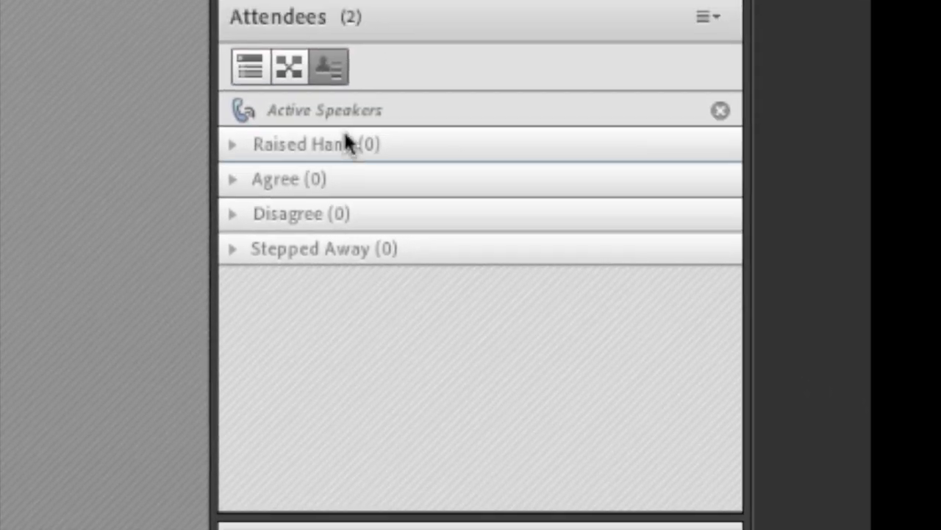
pyautogui.click(249, 67)
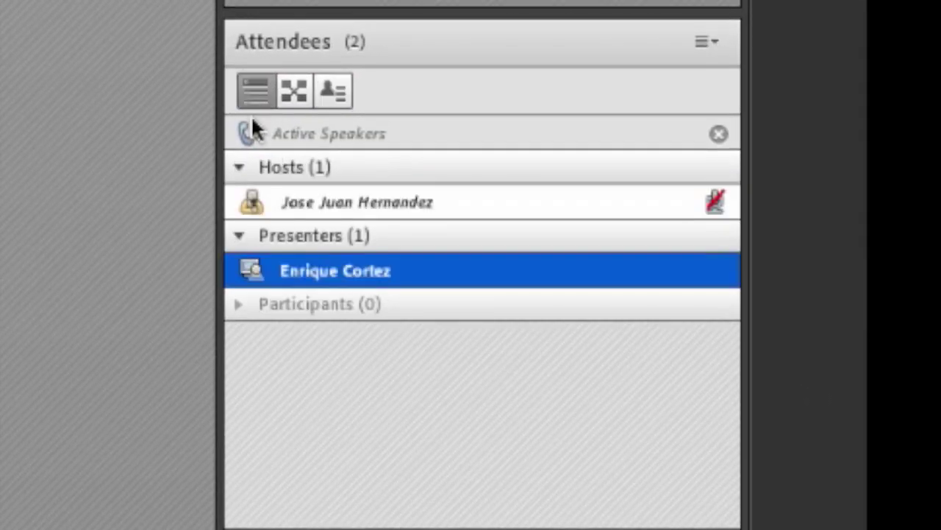
# Start a private chat with the attendee listed under Presenters.
pyautogui.moveTo(297, 266)
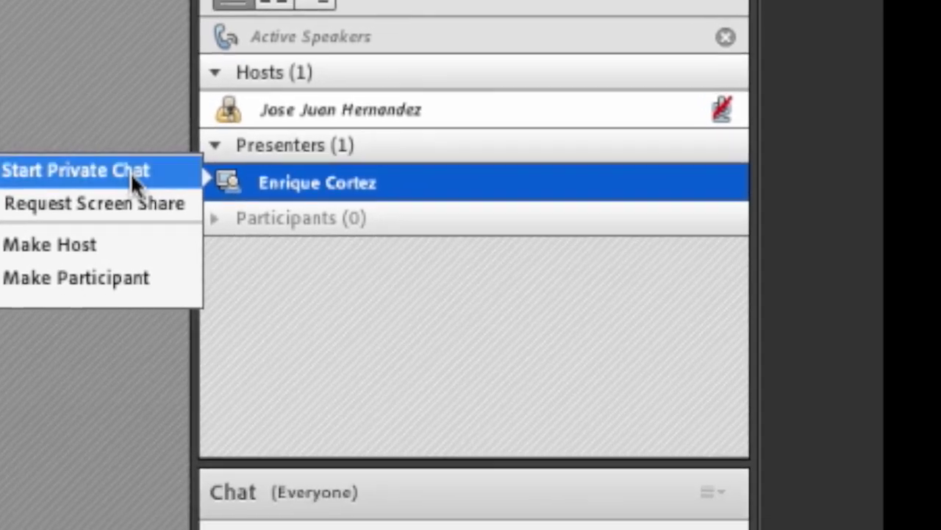
pyautogui.click(160, 261)
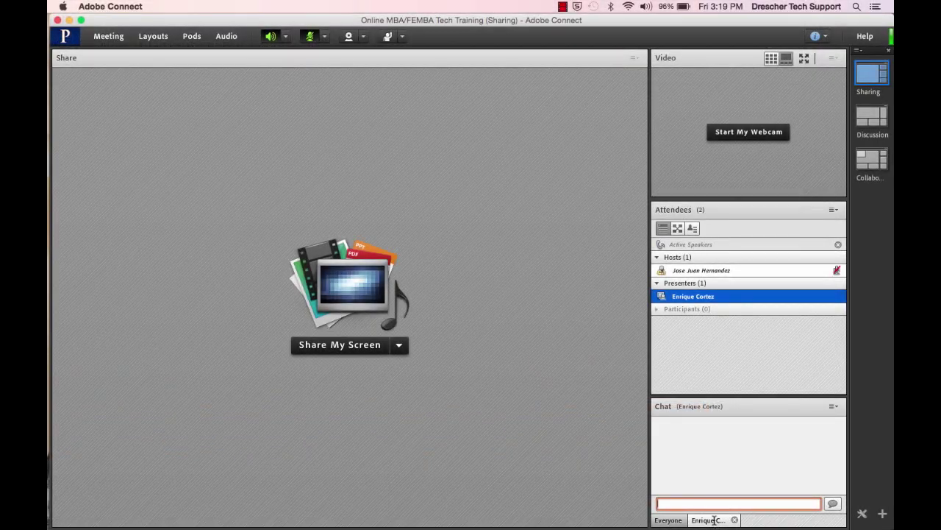
# Add the Q & A pod to the Sharing layout and hide it again.
pyautogui.click(192, 37)
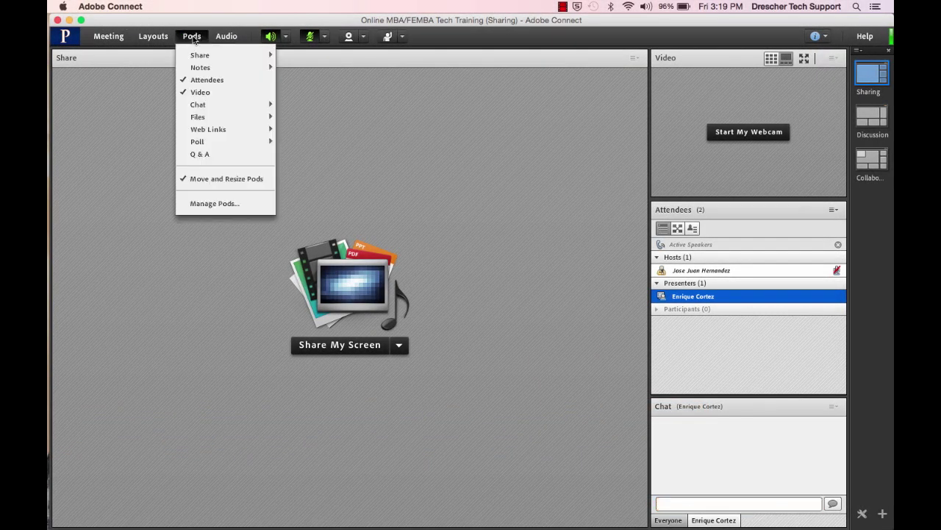
pyautogui.click(218, 153)
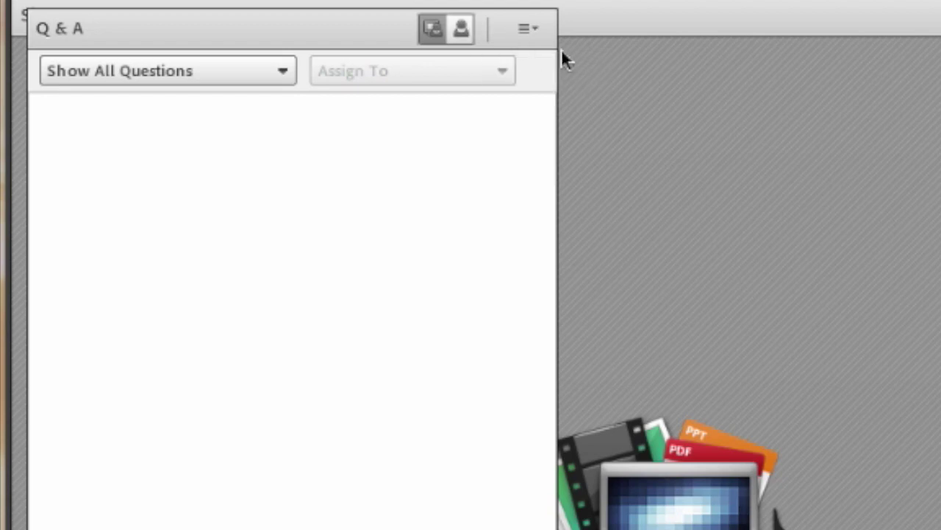
pyautogui.click(535, 37)
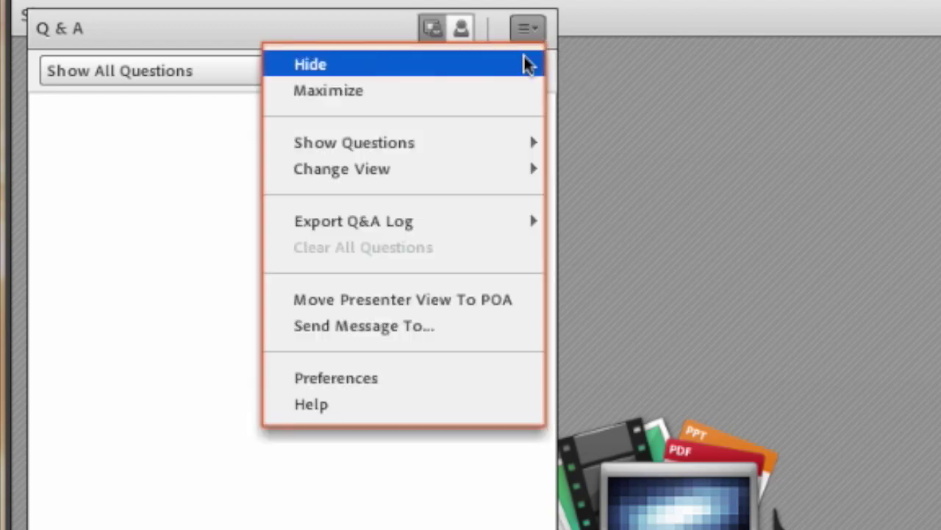
pyautogui.click(524, 57)
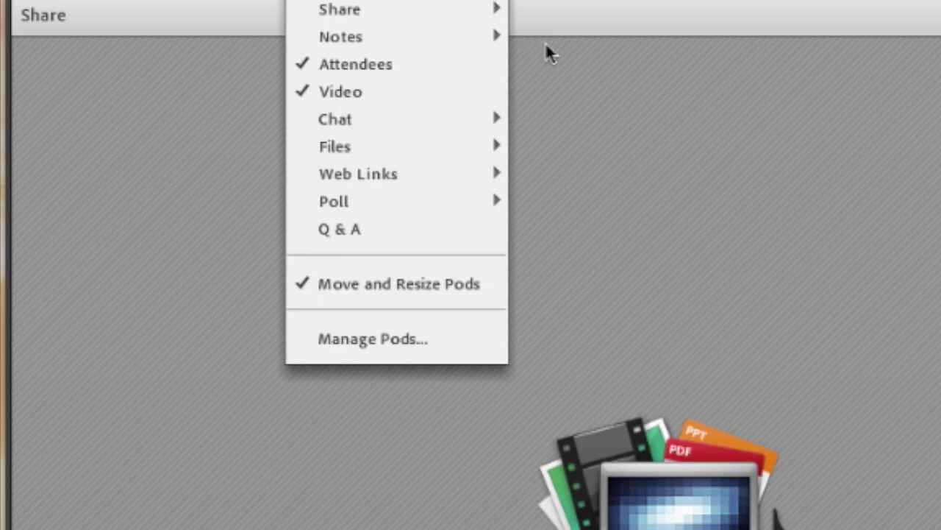
# Add a new Notes pod, inspect its text colour and note export options, and hide the pod.
pyautogui.moveTo(476, 36)
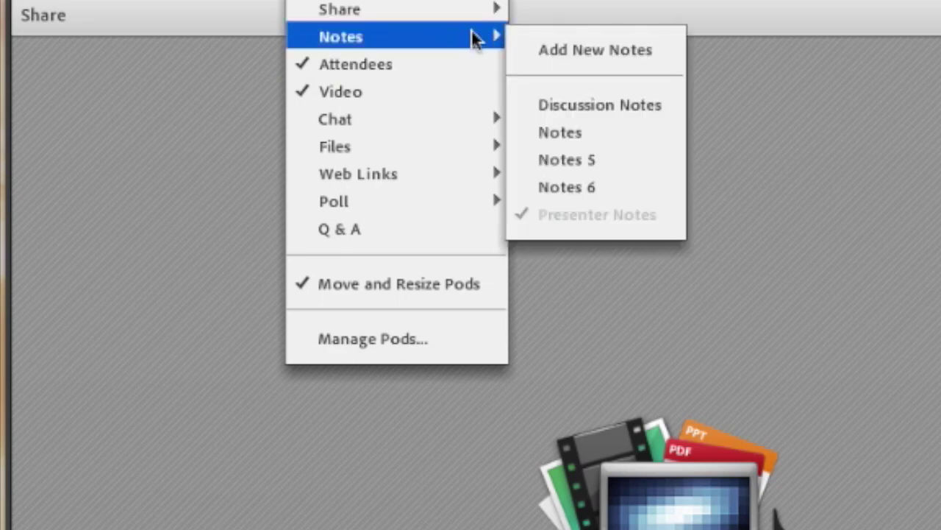
pyautogui.click(581, 49)
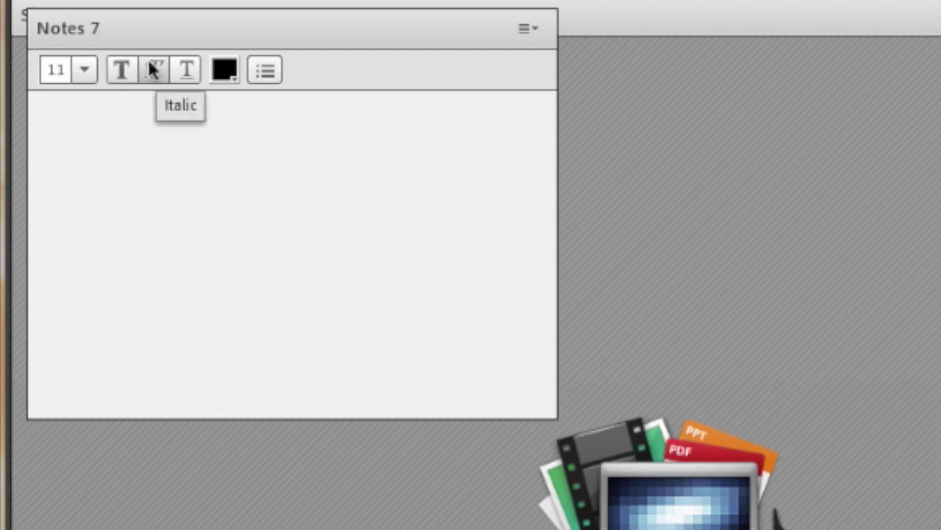
pyautogui.click(225, 70)
pyautogui.click(225, 70)
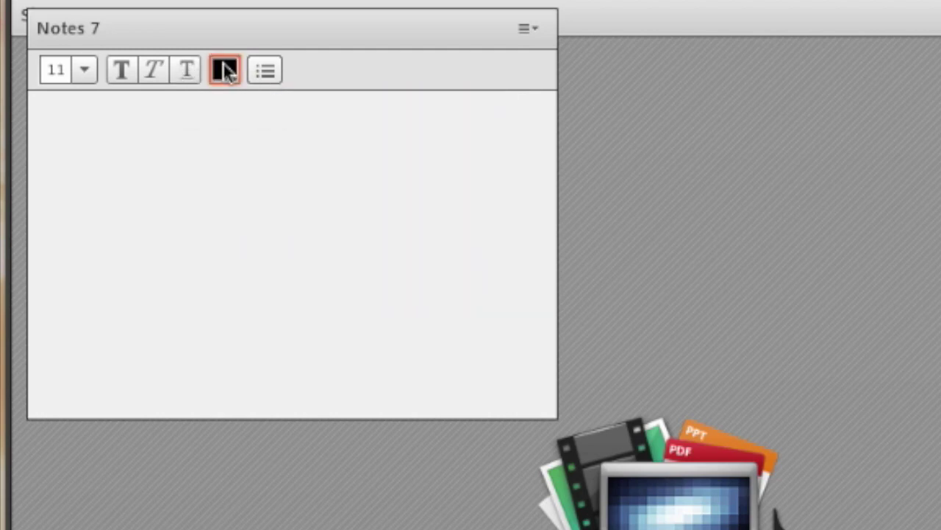
pyautogui.click(528, 31)
pyautogui.moveTo(532, 147)
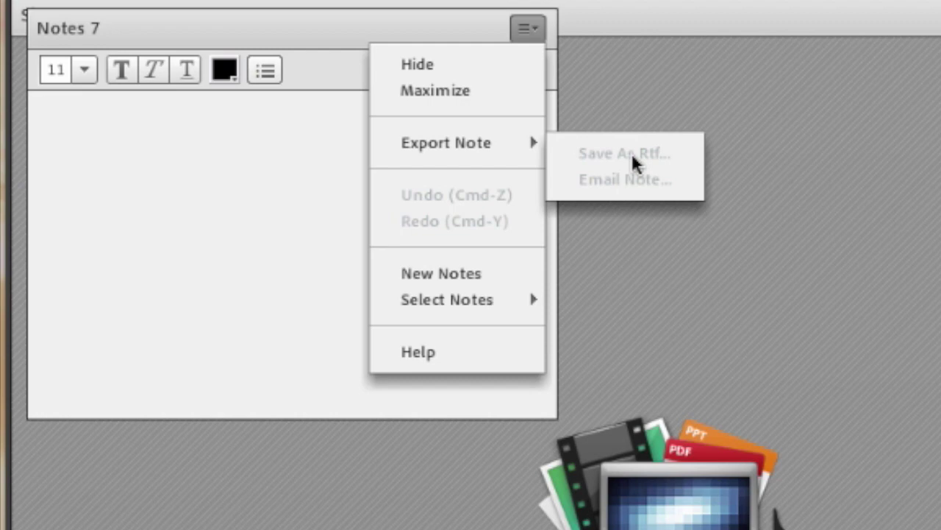
pyautogui.click(447, 64)
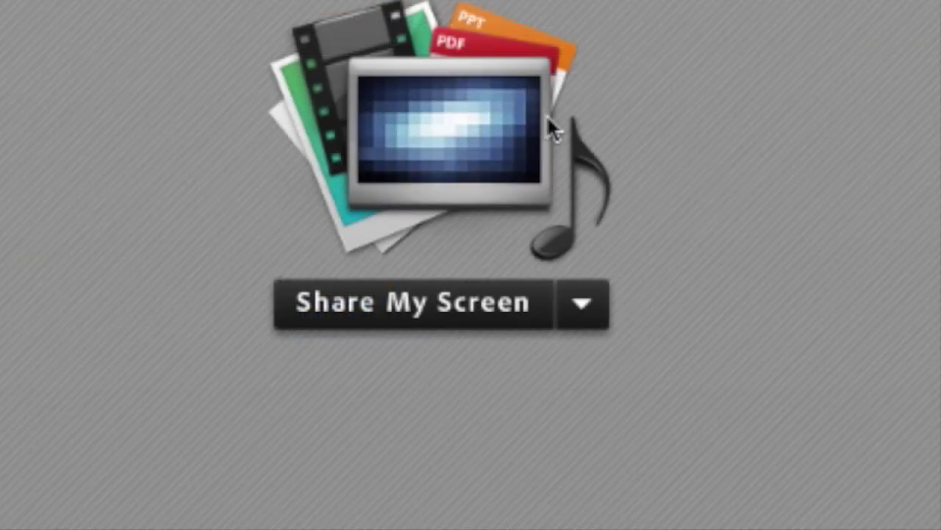
# Examine the Share Document sources, including Uploaded Files and the computer's Desktop, and cancel without sharing anything.
pyautogui.click(586, 311)
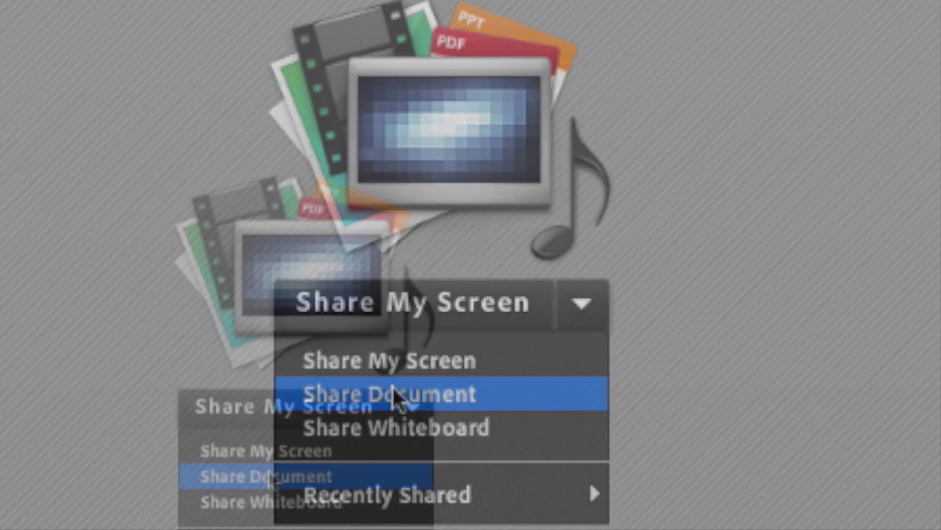
pyautogui.click(456, 394)
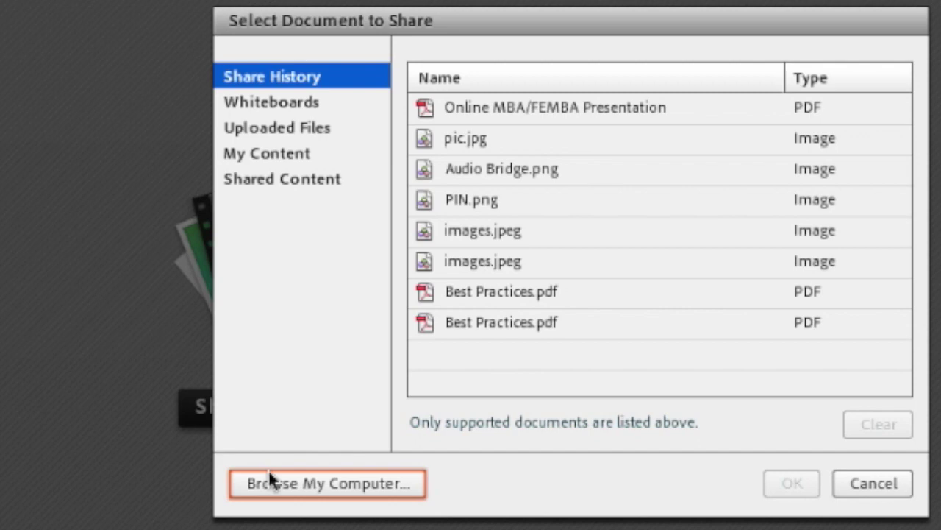
pyautogui.click(260, 125)
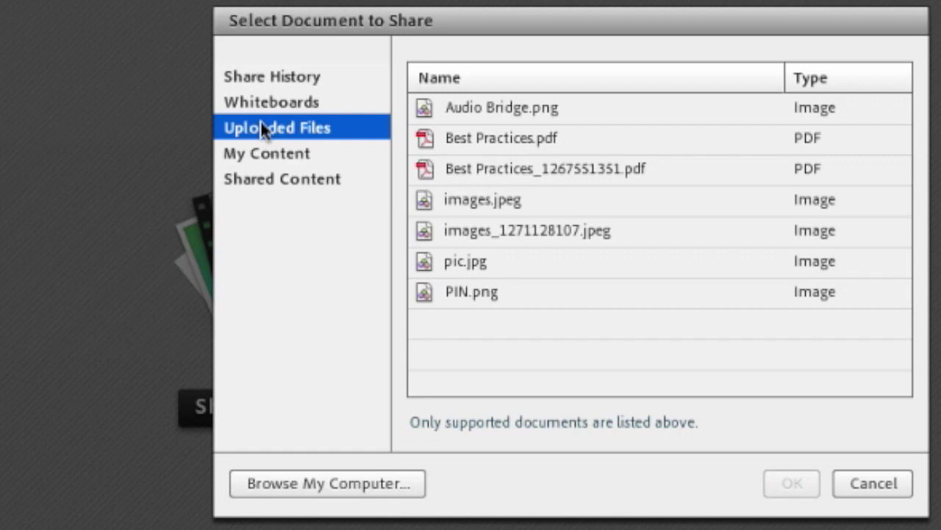
pyautogui.click(310, 483)
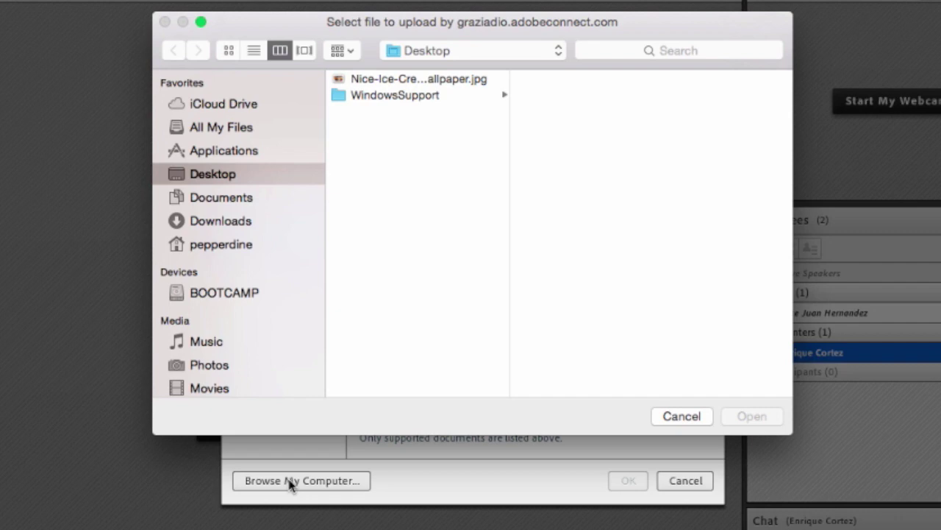
pyautogui.click(686, 415)
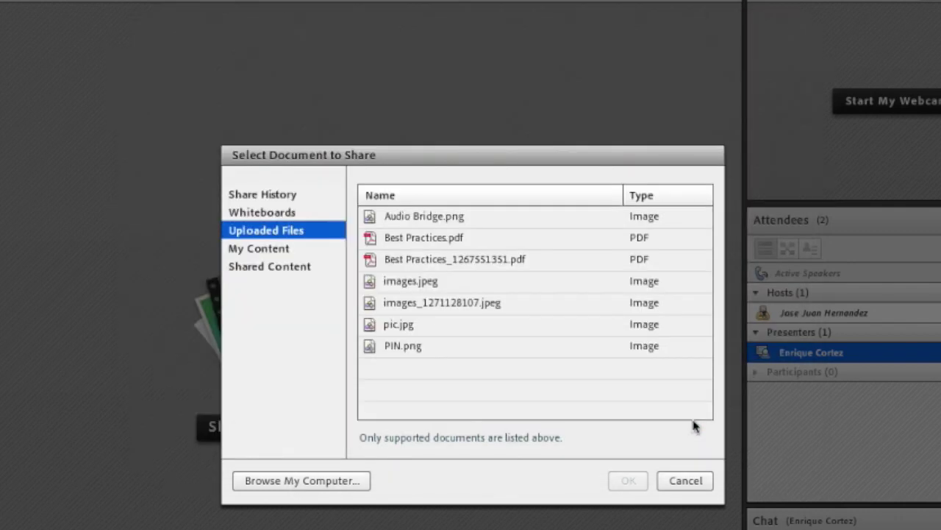
pyautogui.click(678, 484)
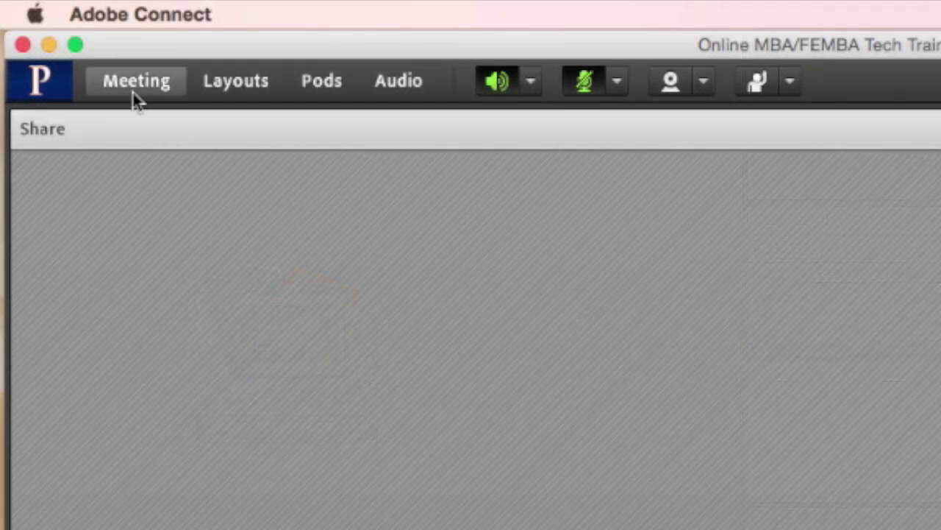
# Go through the Audio Setup Wizard, keeping Built-in Microphone and skipping the sound, recording and silence tests.
pyautogui.click(136, 83)
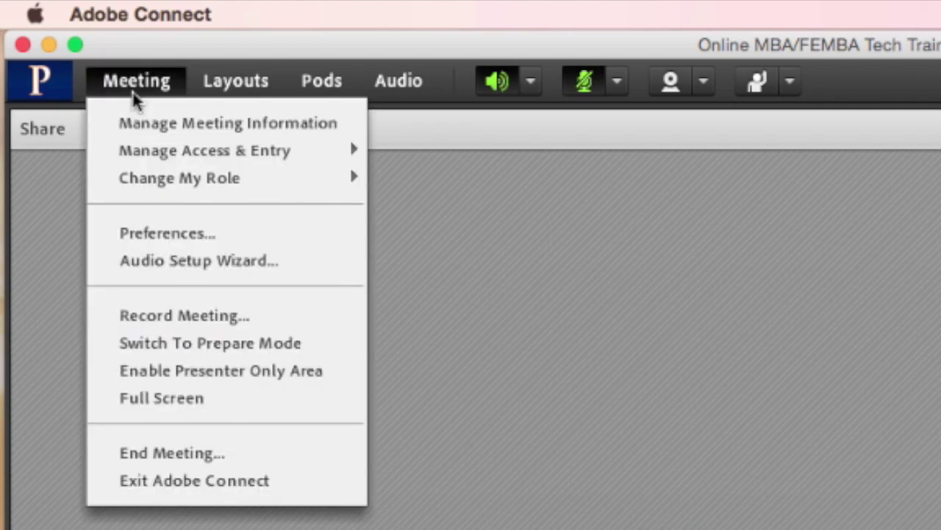
pyautogui.click(167, 261)
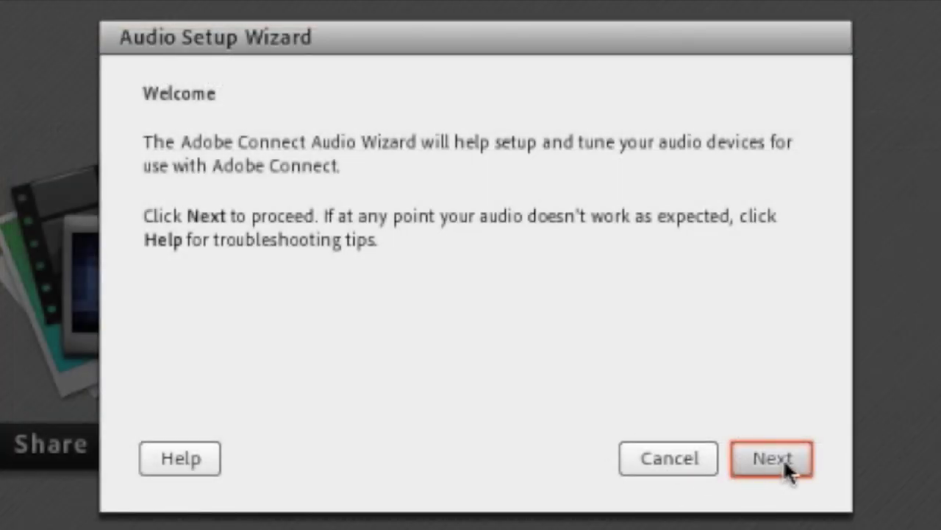
pyautogui.click(785, 465)
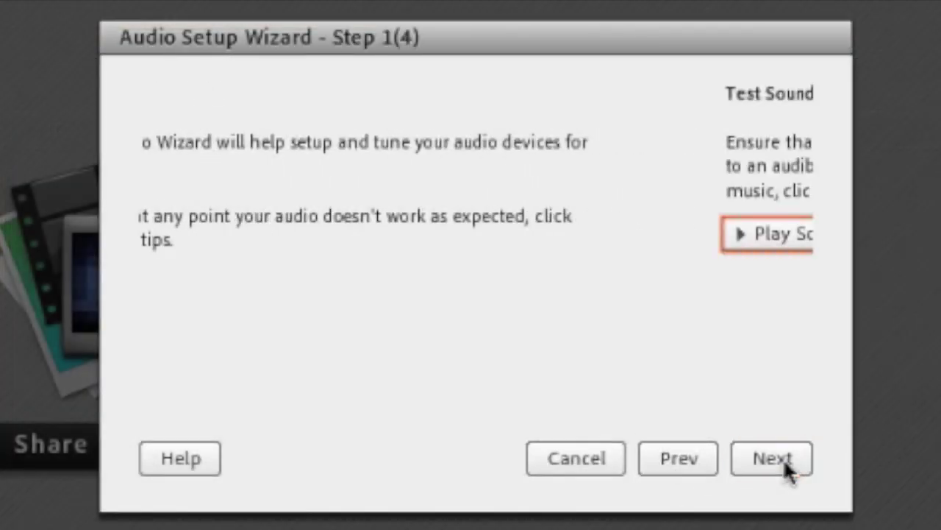
pyautogui.click(786, 465)
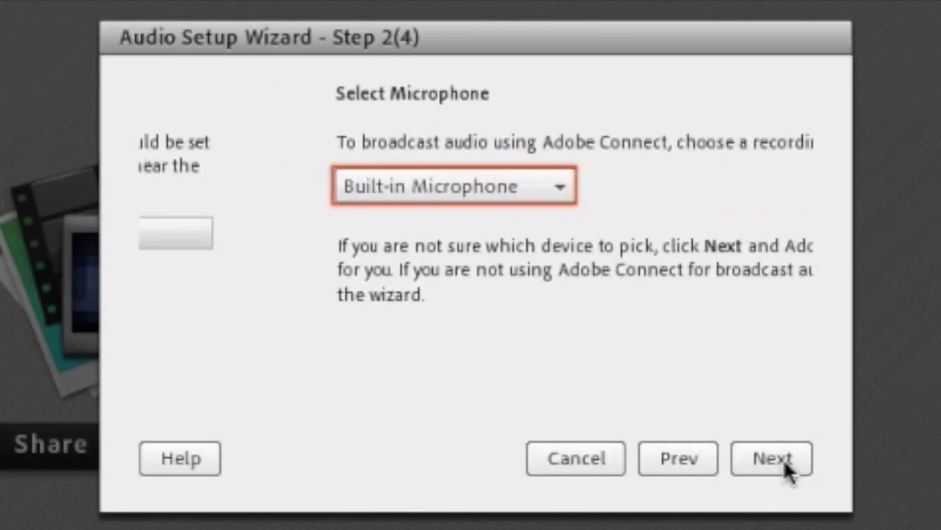
pyautogui.click(785, 465)
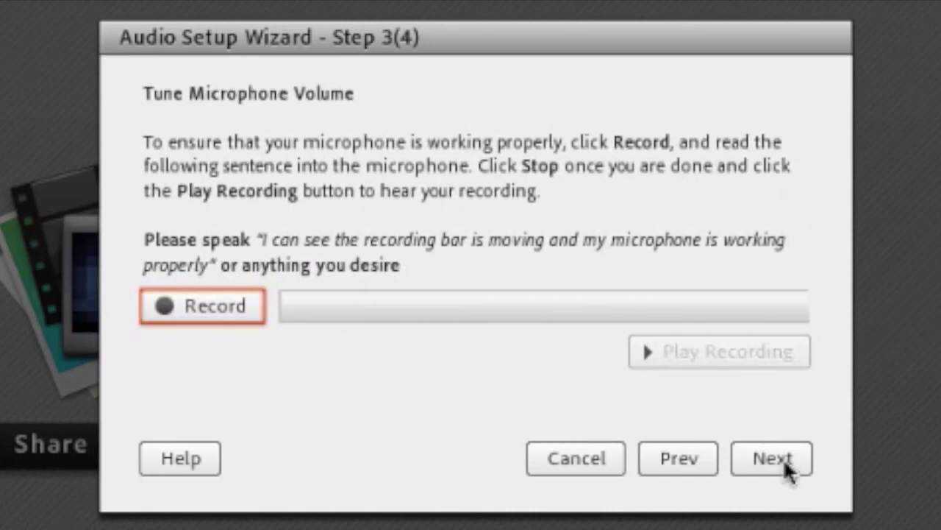
pyautogui.click(786, 464)
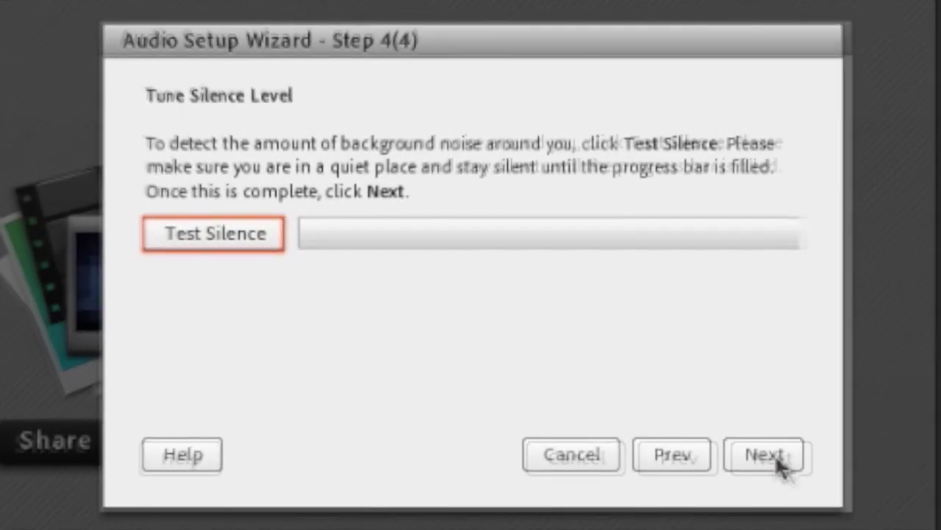
pyautogui.click(784, 466)
pyautogui.click(758, 452)
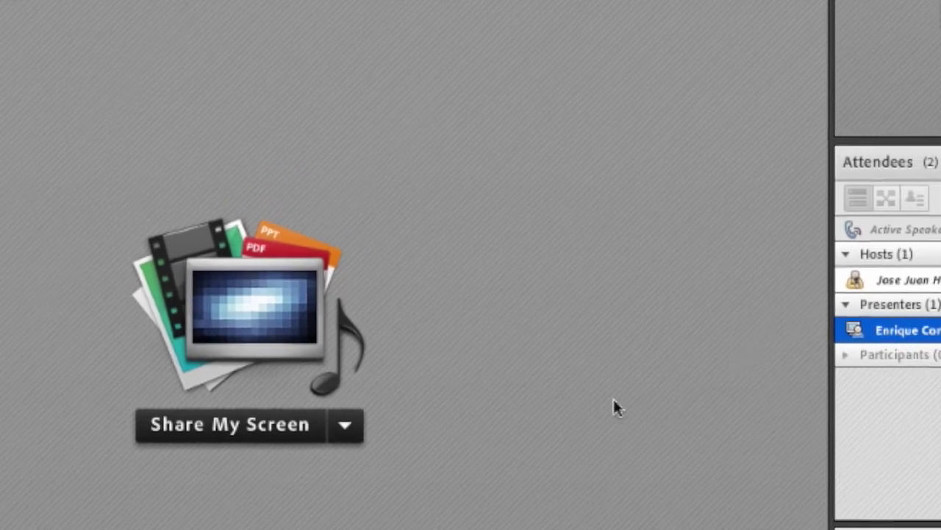